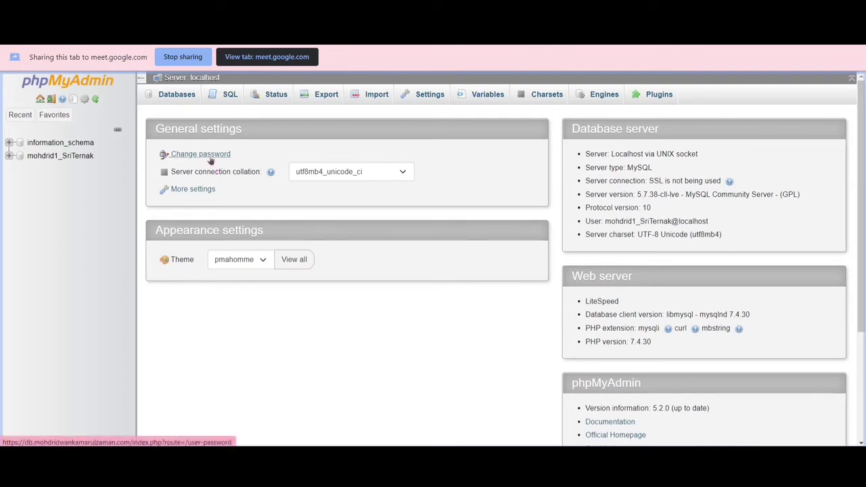
# Step: Open the SriTernak database's table overview and collapse the Customer entry in the navigation tree
pyautogui.click(210, 155)
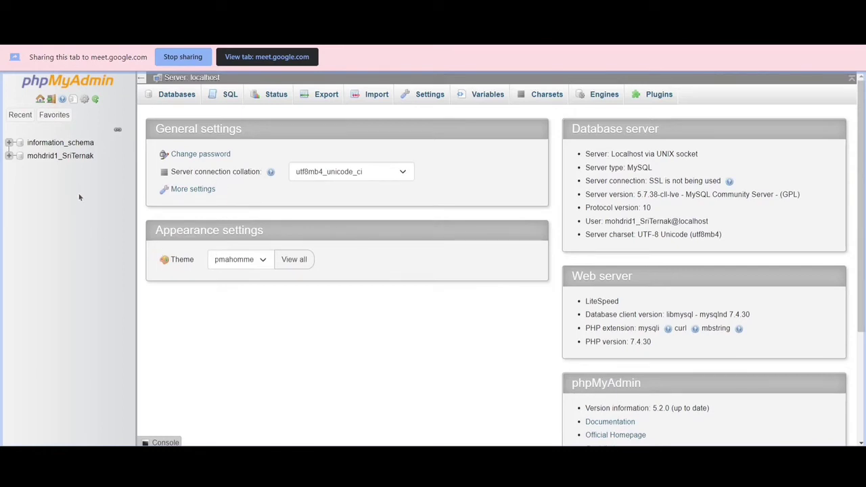
pyautogui.click(73, 157)
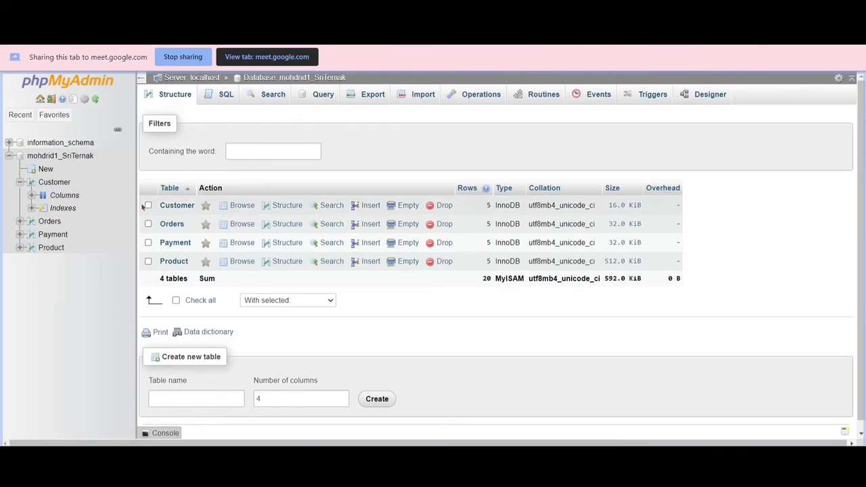
pyautogui.click(20, 183)
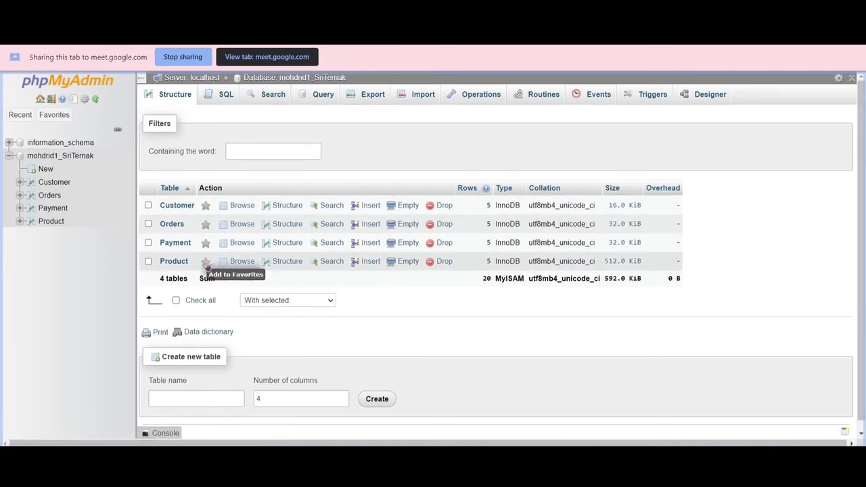
# Step: Browse the records of the Customer, Orders, Payment and Product tables one after another
pyautogui.click(58, 184)
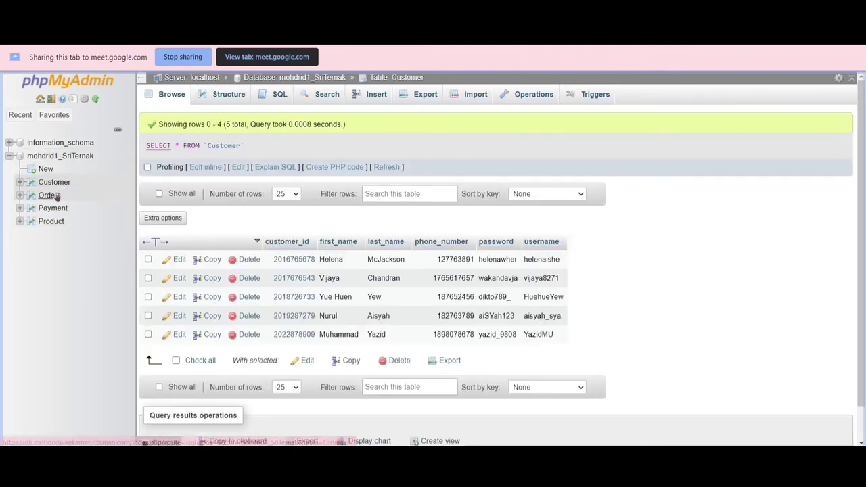
pyautogui.click(54, 195)
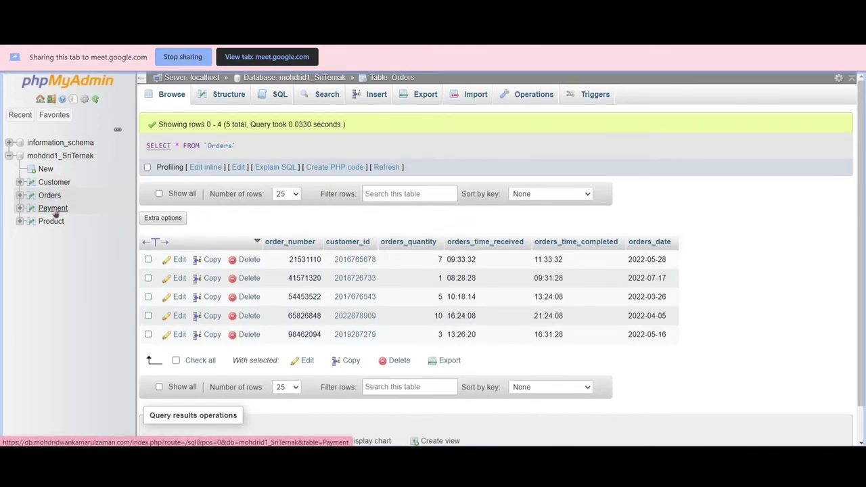
pyautogui.click(55, 211)
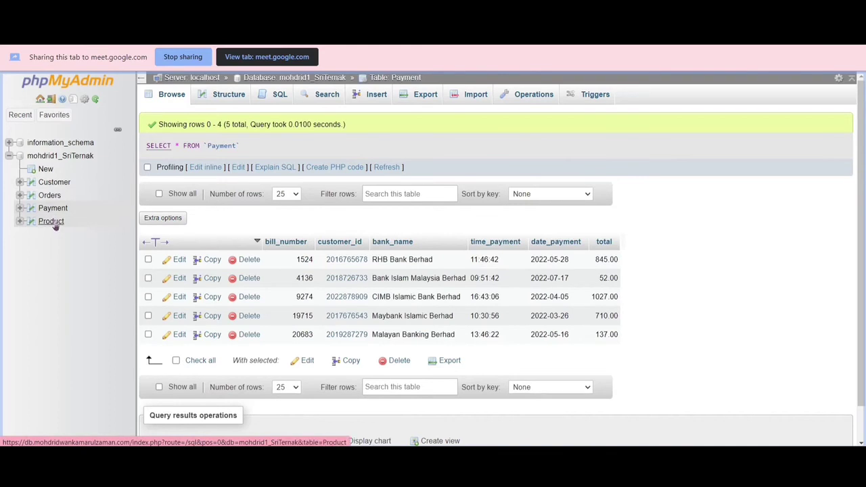
pyautogui.click(53, 224)
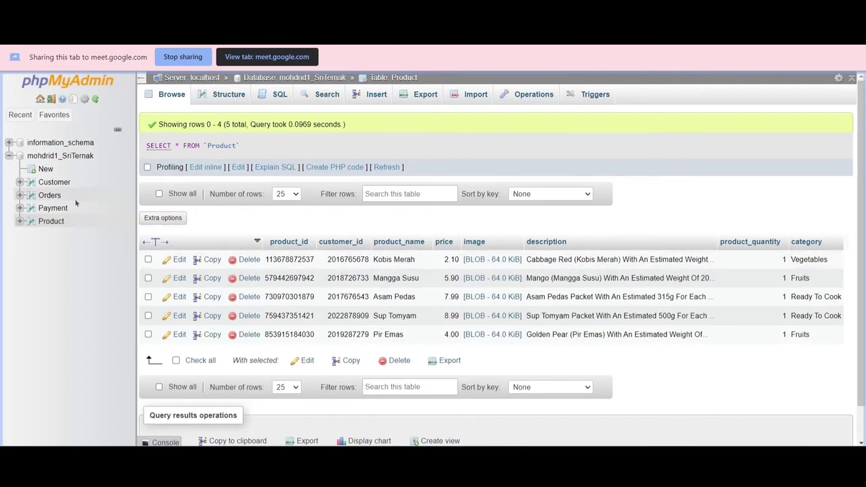
# Step: Review the Customer table's records and its column structure
pyautogui.click(60, 183)
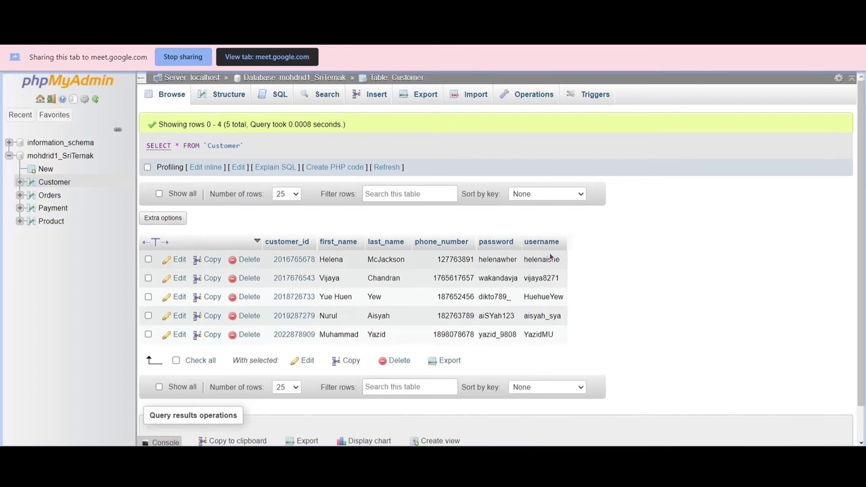
pyautogui.click(218, 103)
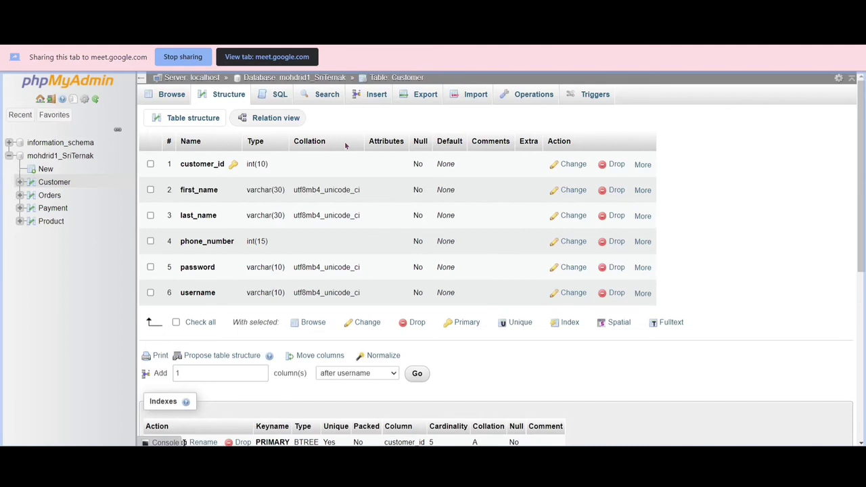
# Step: Open the Customer table's form for inserting a row and look over the customer_id choices and the empty value fields
pyautogui.click(373, 95)
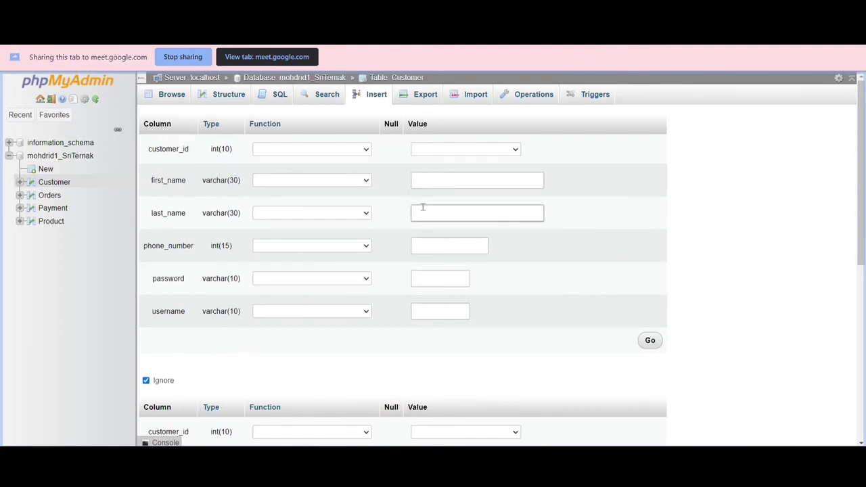
pyautogui.click(446, 150)
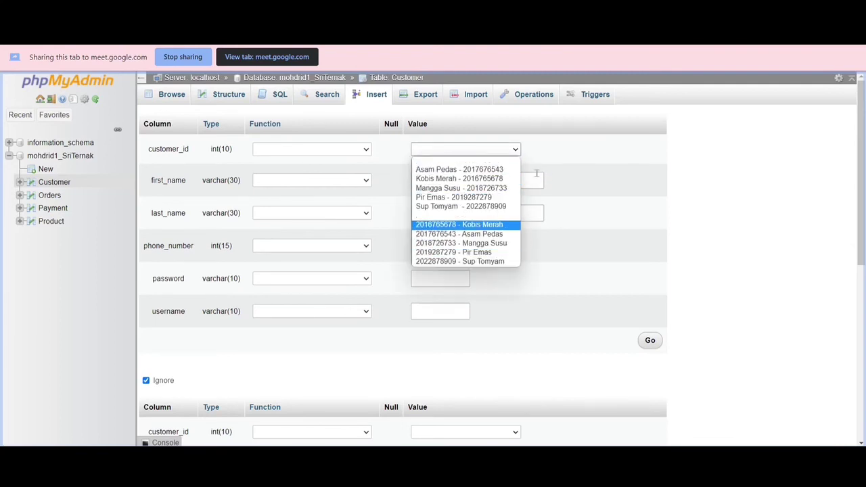
pyautogui.click(536, 174)
pyautogui.press('Tab')
pyautogui.press('Tab')
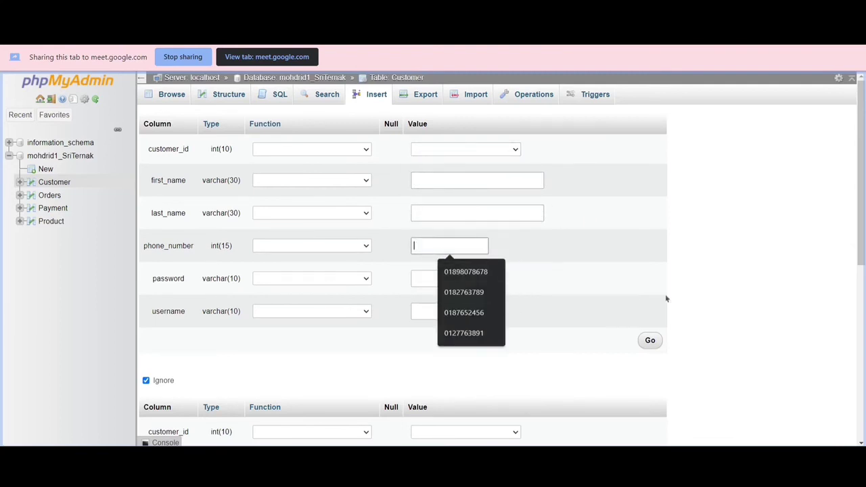
pyautogui.click(665, 298)
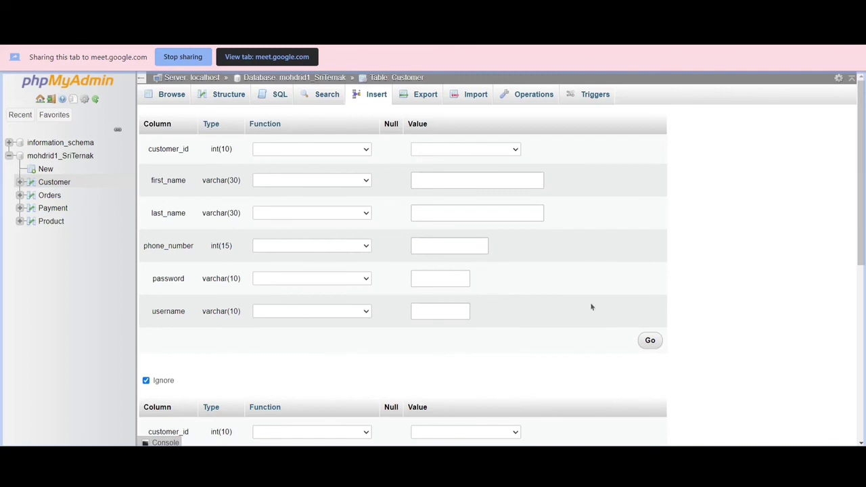
# Step: Open the SQL editor for the Customer table and cut the default query down to SELECT *
pyautogui.click(277, 97)
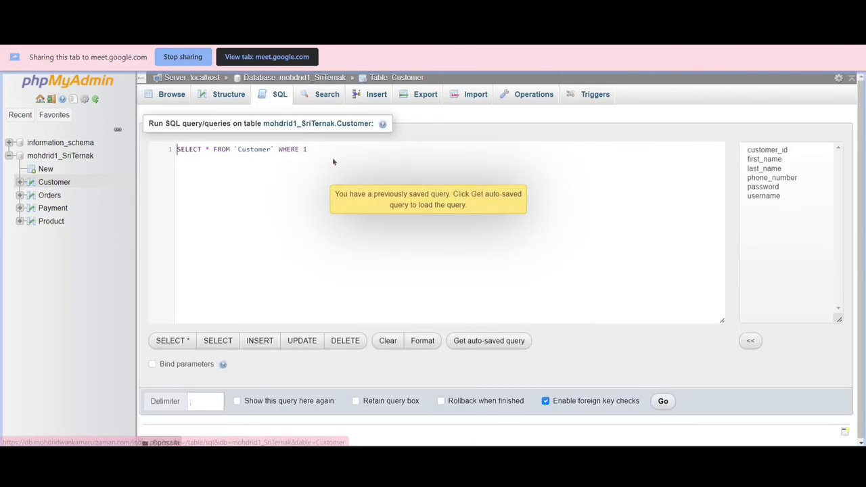
pyautogui.moveTo(320, 150); pyautogui.dragTo(223, 150)
pyautogui.press('BackSpace')
pyautogui.press('BackSpace')
pyautogui.press('BackSpace')
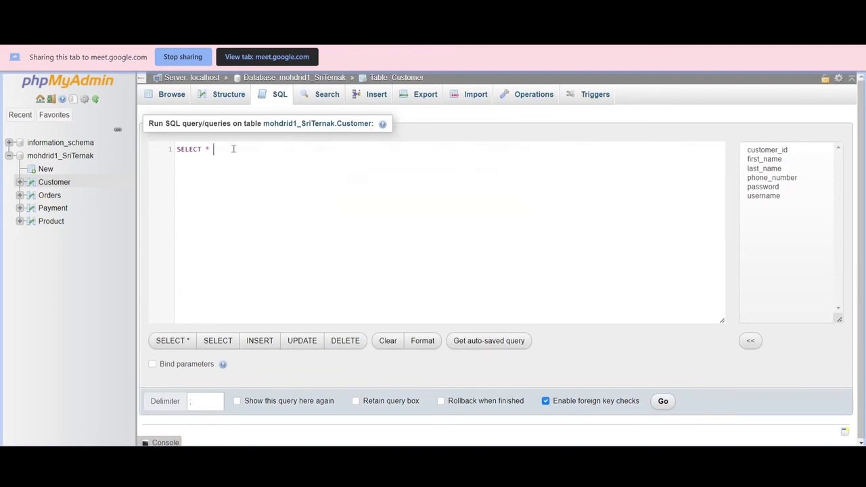
# Step: Complete the query with FROM Orders on a second line, run it and view the returned rows
pyautogui.press('Return')
pyautogui.write('Fr')
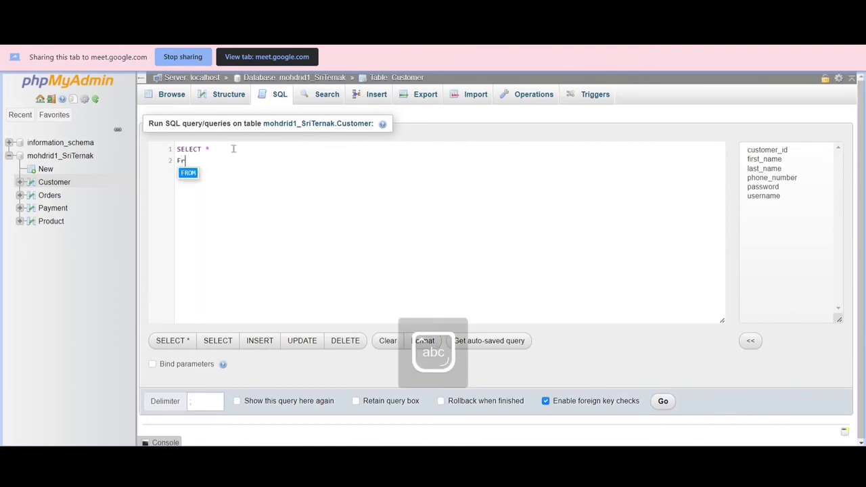
pyautogui.press('Return')
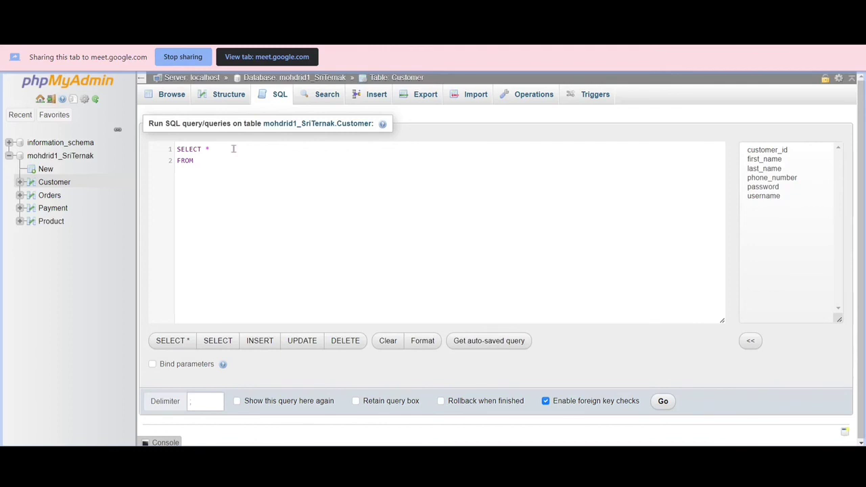
pyautogui.write('o')
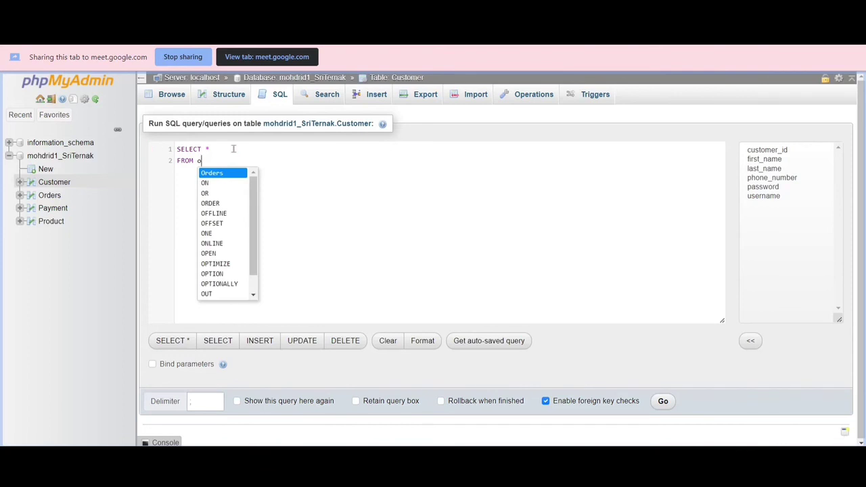
pyautogui.write('r')
pyautogui.press('Return')
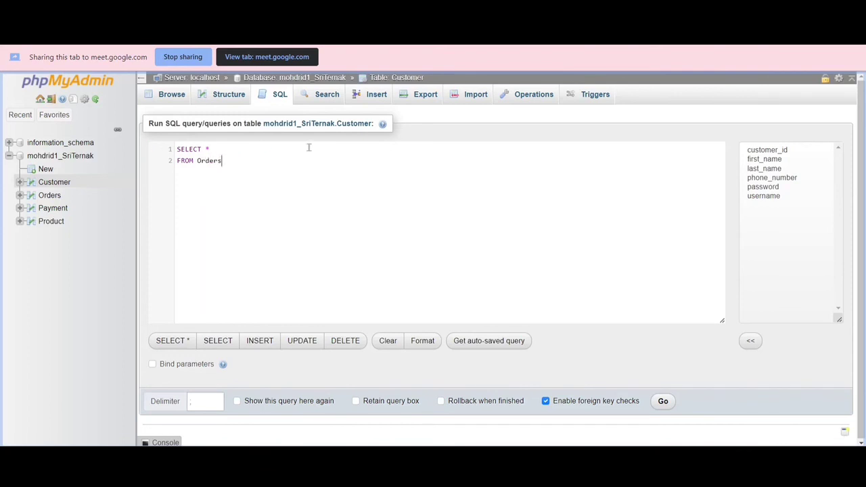
pyautogui.click(663, 401)
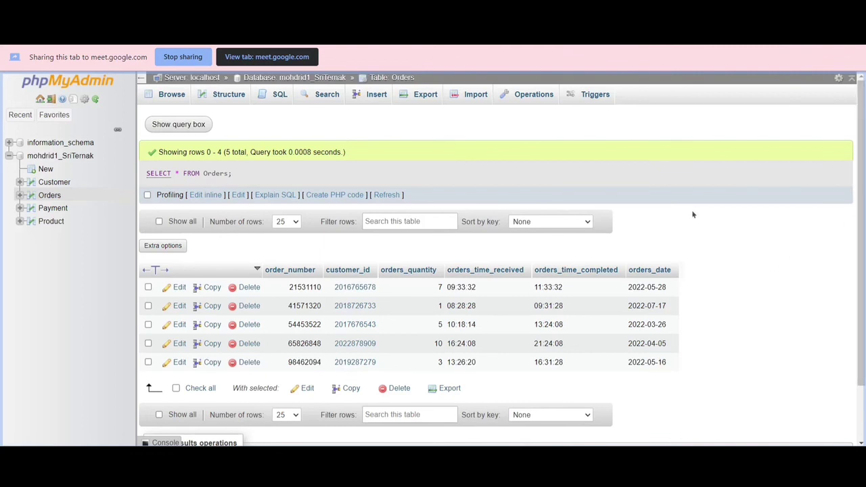
pyautogui.scroll(-1, 668, 209)
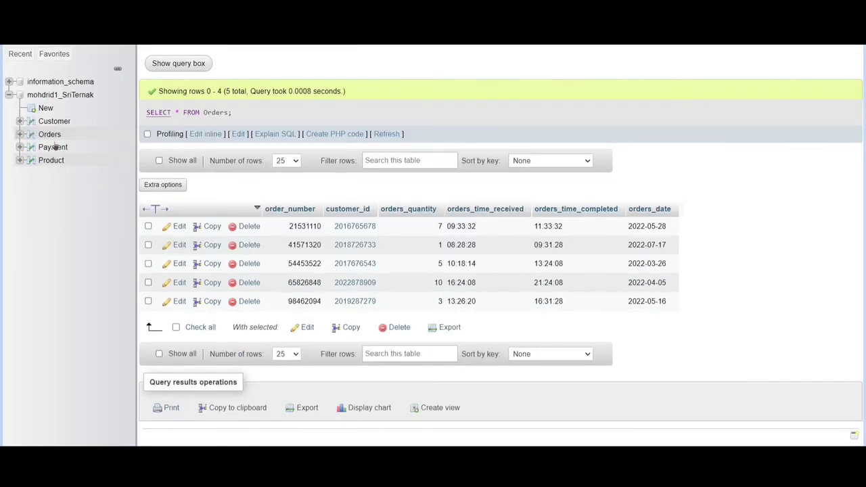
# Step: Return to the SriTernak database's overview and open its Designer view
pyautogui.click(83, 95)
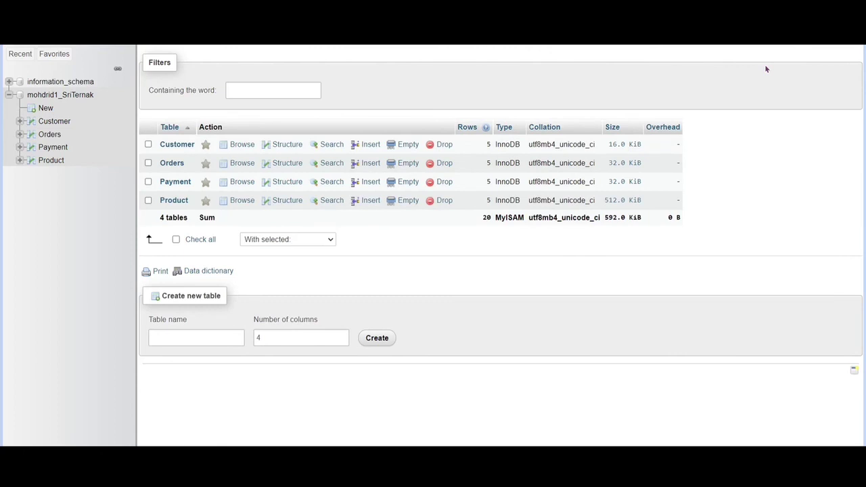
pyautogui.click(717, 42)
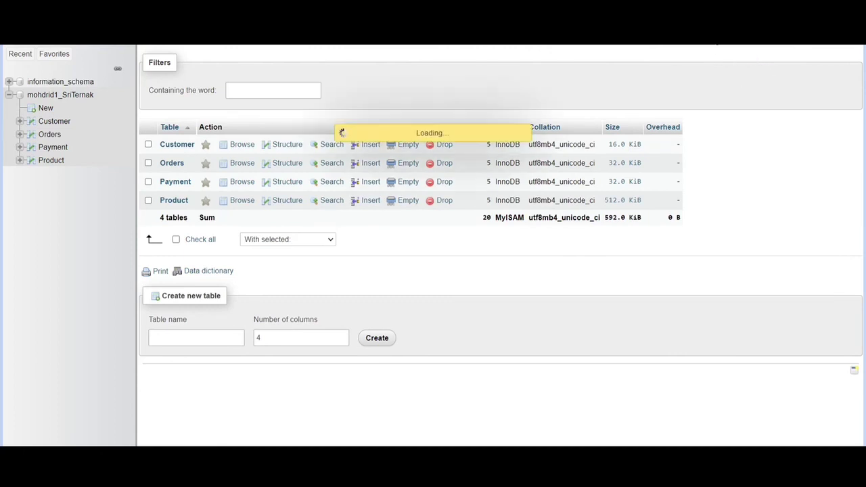